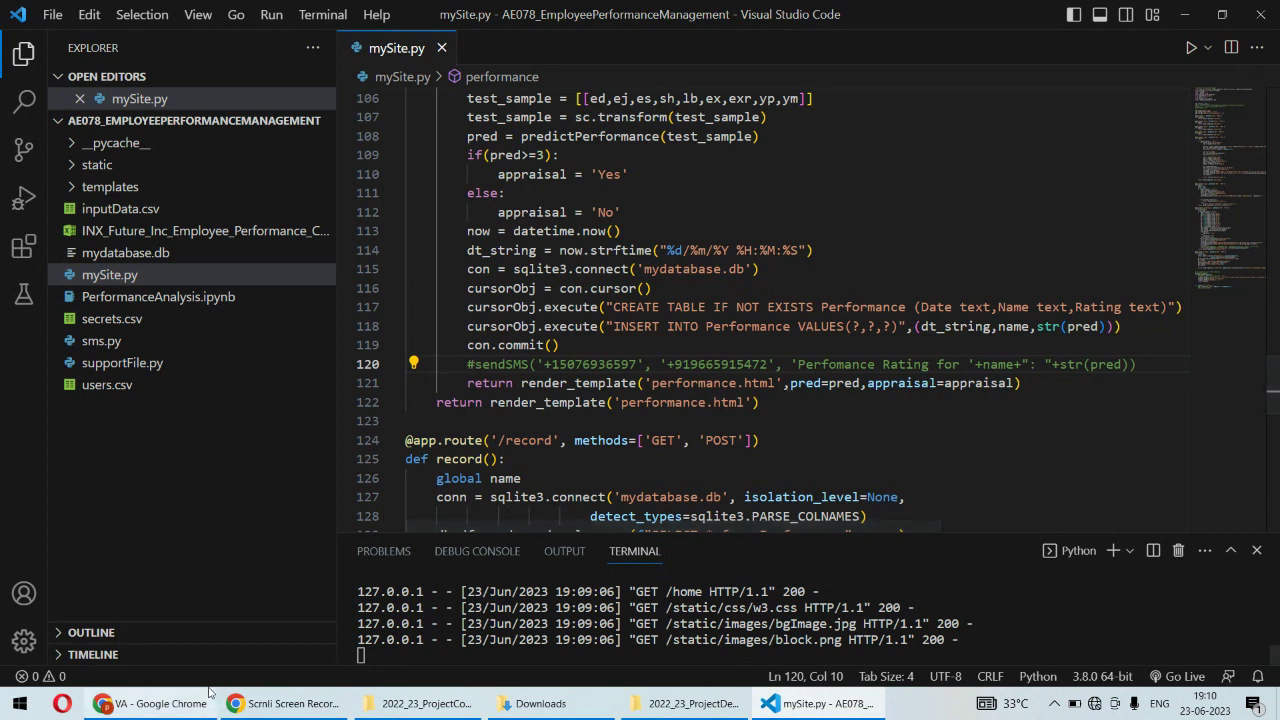
- In Chrome, load the app's root page at localhost:5000 and scroll through the home page
{"action": "left_click", "coordinate": [158, 703]}
{"action": "left_click_drag", "start_coordinate": [238, 43], "coordinate": [201, 44]}
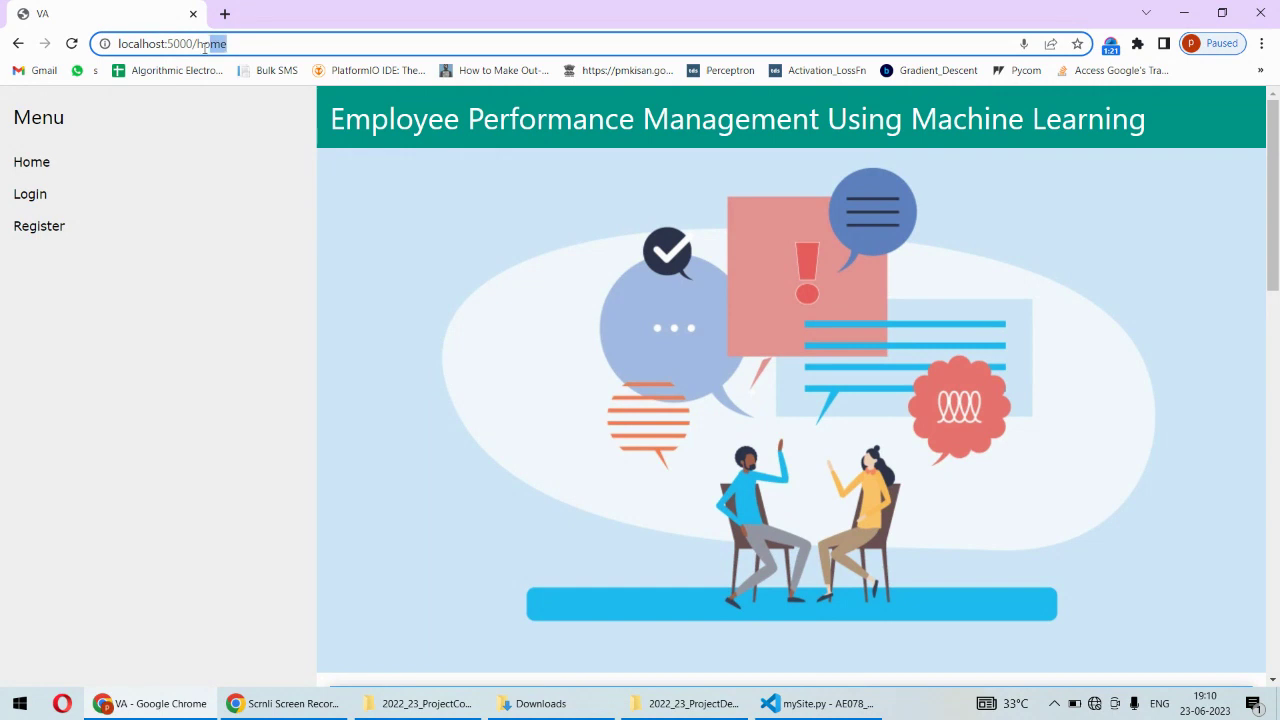
{"action": "key", "text": "BackSpace"}
{"action": "key", "text": "Return"}
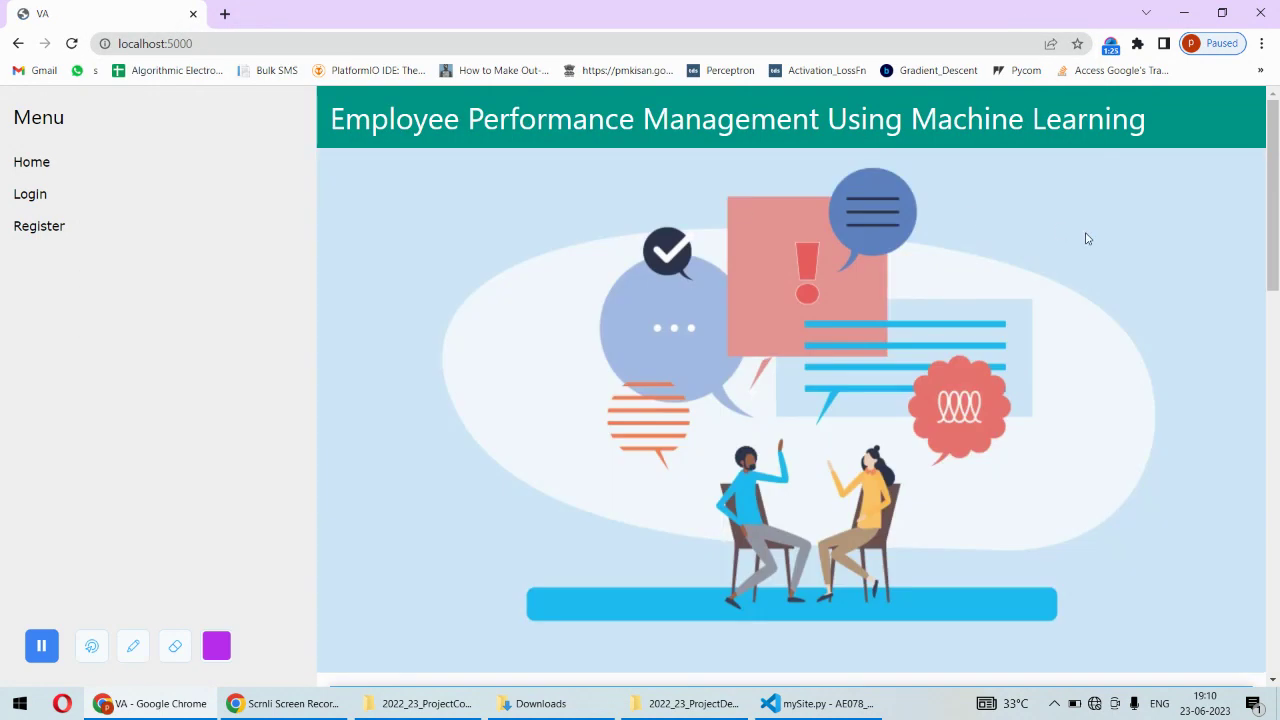
{"action": "left_click_drag", "start_coordinate": [1271, 155], "coordinate": [1271, 273]}
{"action": "scroll", "coordinate": [1250, 290], "scroll_direction": "down", "scroll_amount": 6}
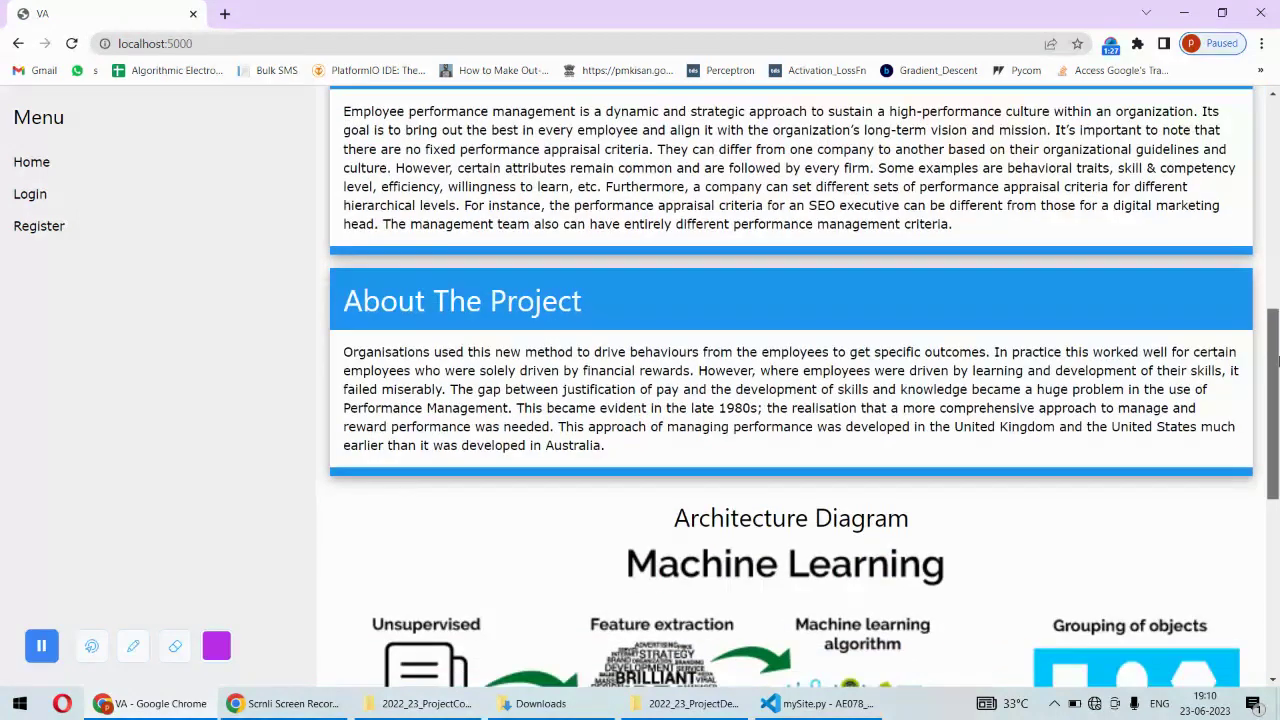
{"action": "scroll", "coordinate": [1230, 147], "scroll_direction": "up", "scroll_amount": 10}
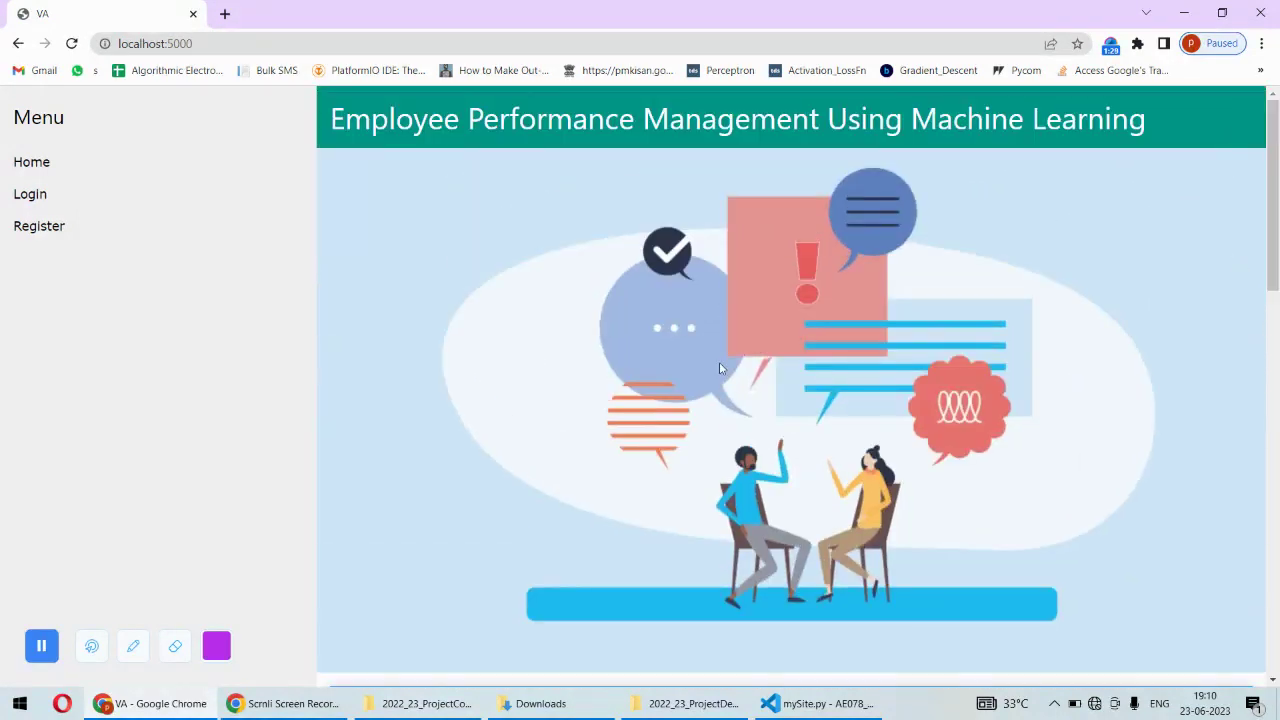
- Open the Register form from the left menu
{"action": "left_click", "coordinate": [108, 238]}
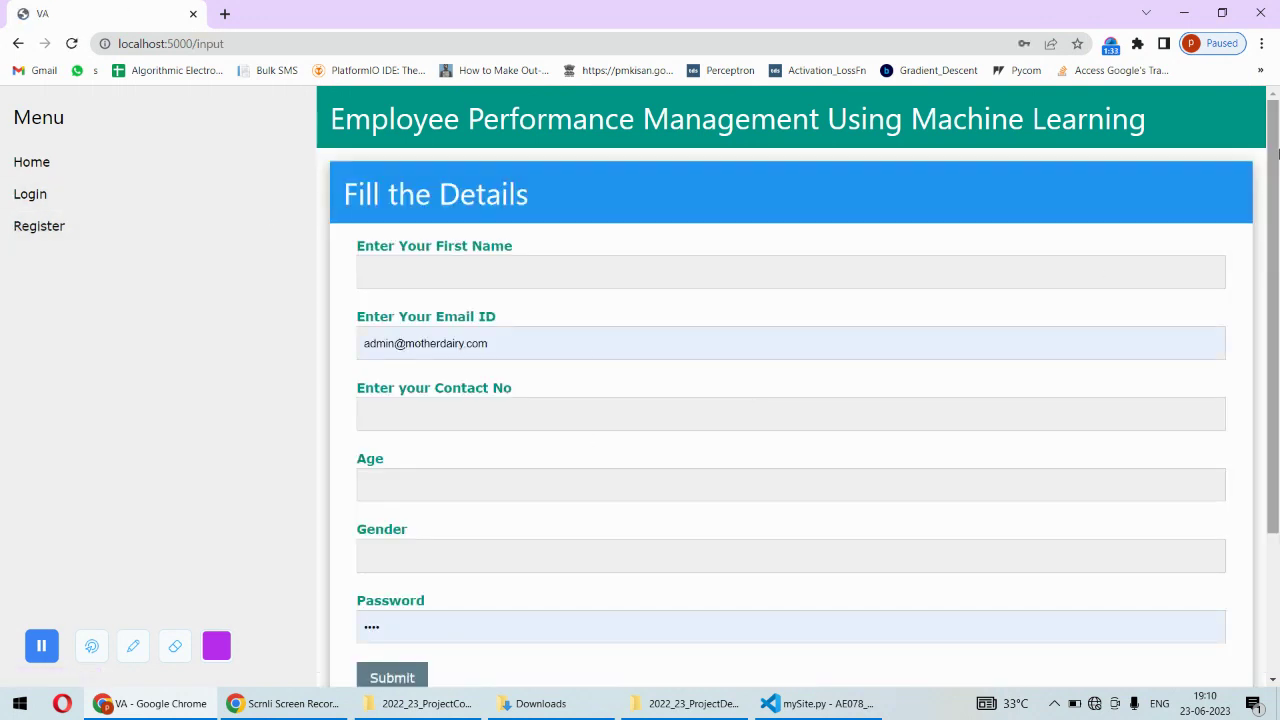
{"action": "scroll", "coordinate": [1277, 430], "scroll_direction": "down", "scroll_amount": 2}
{"action": "scroll", "coordinate": [1277, 430], "scroll_direction": "up", "scroll_amount": 2}
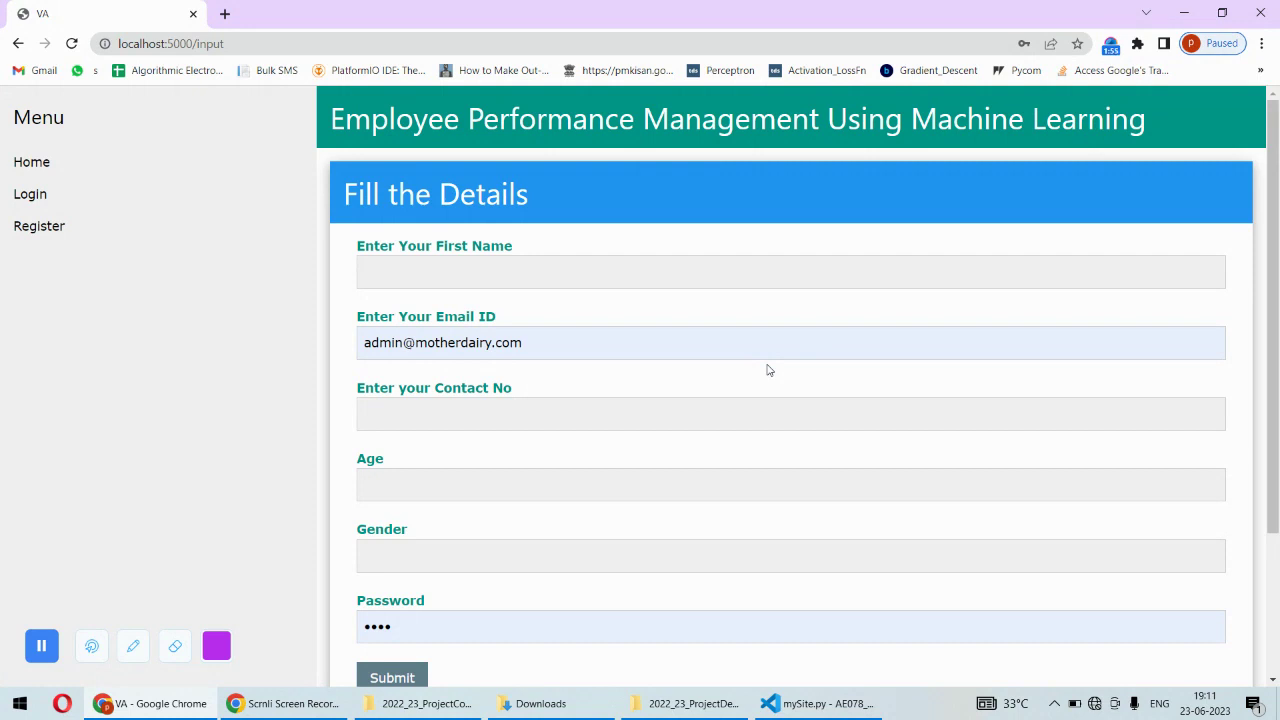
- Log in with the autofilled username and the account password to reach the member home page
{"action": "left_click", "coordinate": [74, 199]}
{"action": "left_click", "coordinate": [534, 271]}
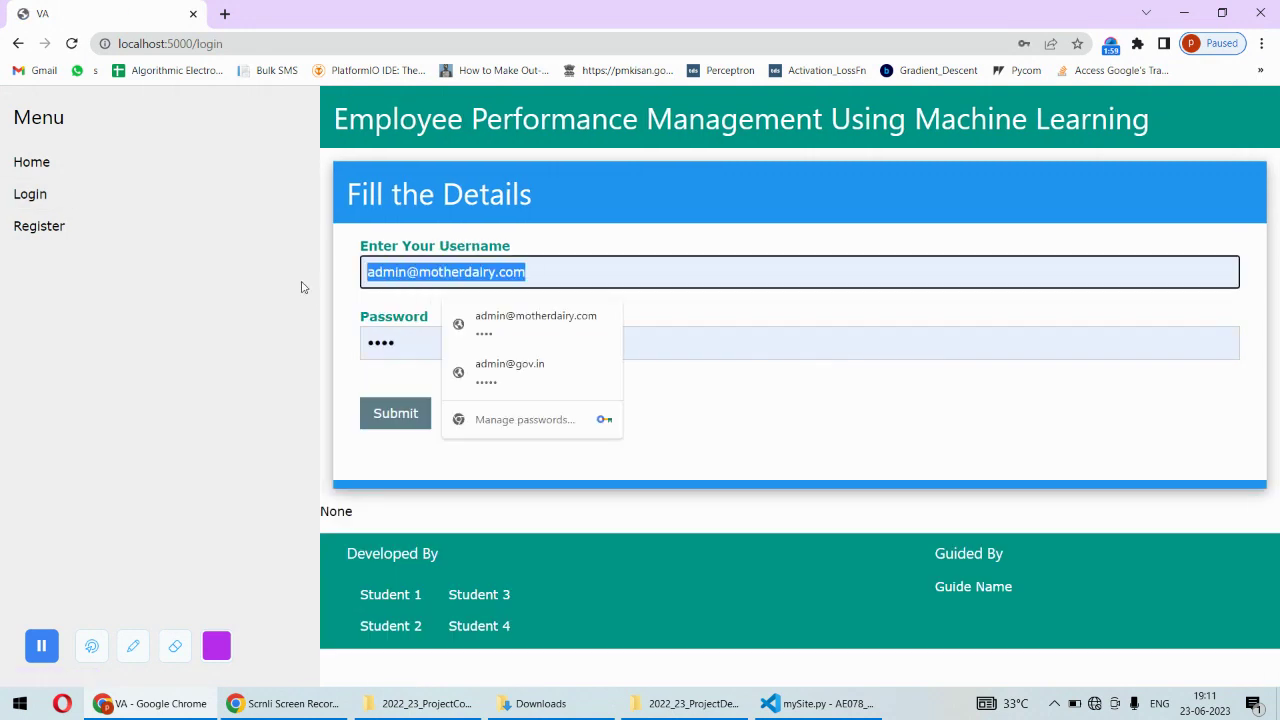
{"action": "type", "text": "At"}
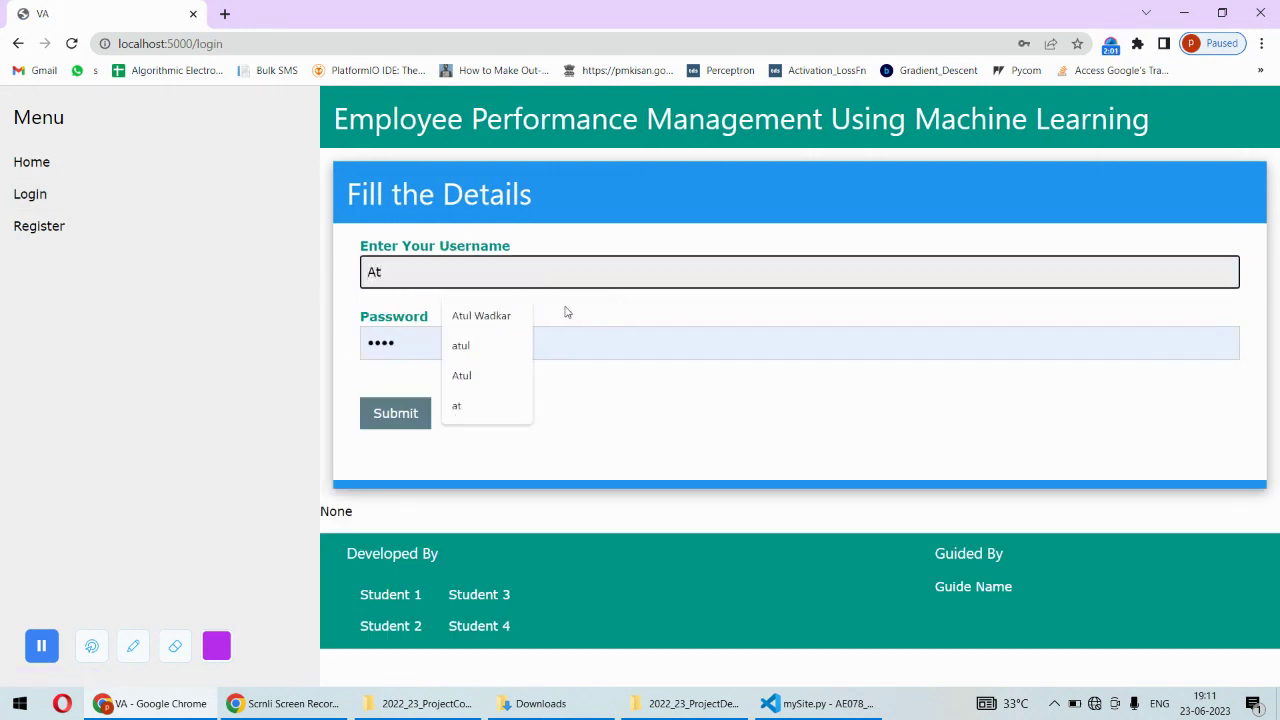
{"action": "left_click", "coordinate": [510, 326]}
{"action": "key", "text": "Tab"}
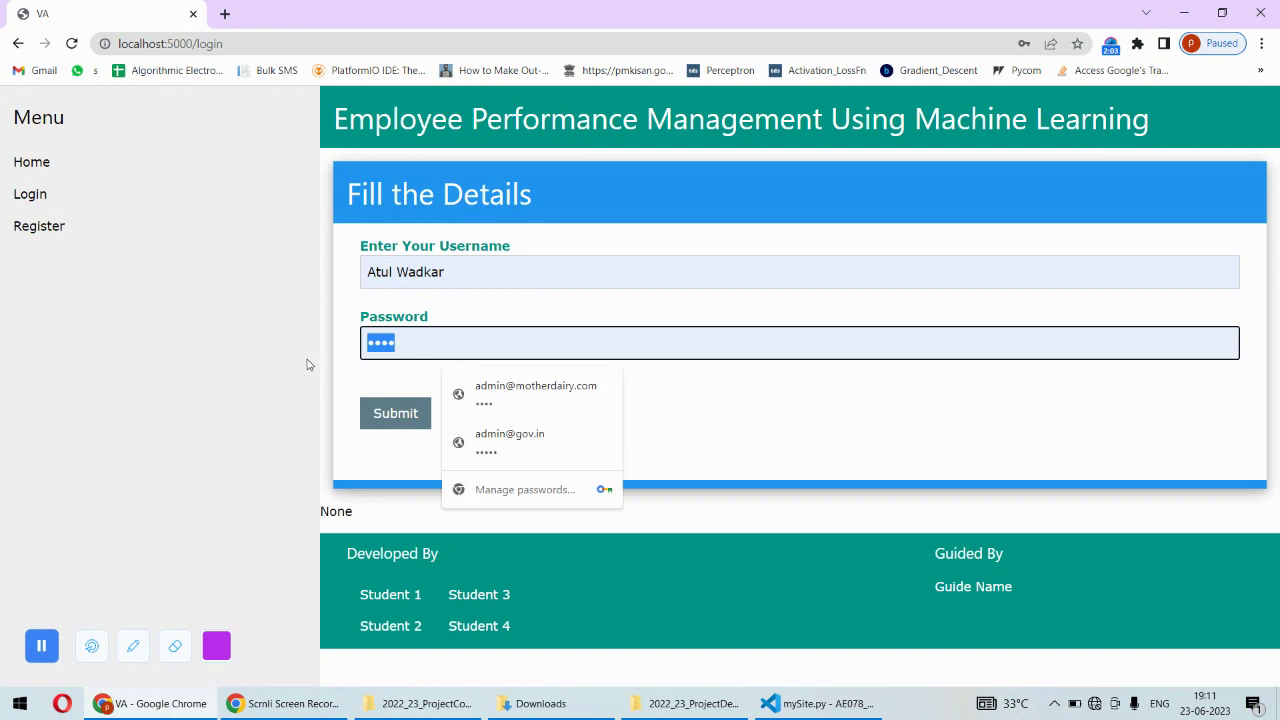
{"action": "type", "text": "•••"}
{"action": "left_click", "coordinate": [395, 413]}
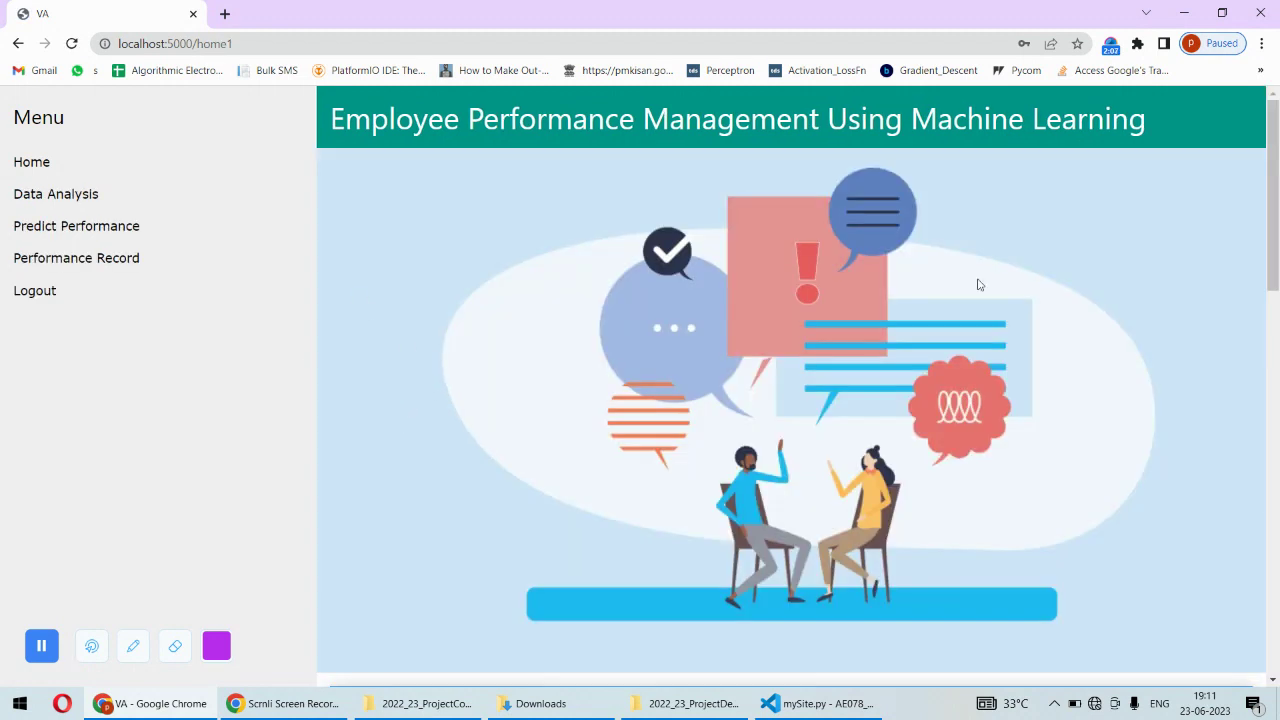
{"action": "left_click_drag", "start_coordinate": [1276, 256], "coordinate": [773, 147]}
- Open Data Analysis and scroll through the Department Vs Ratings and Departments charts
{"action": "left_click", "coordinate": [70, 200]}
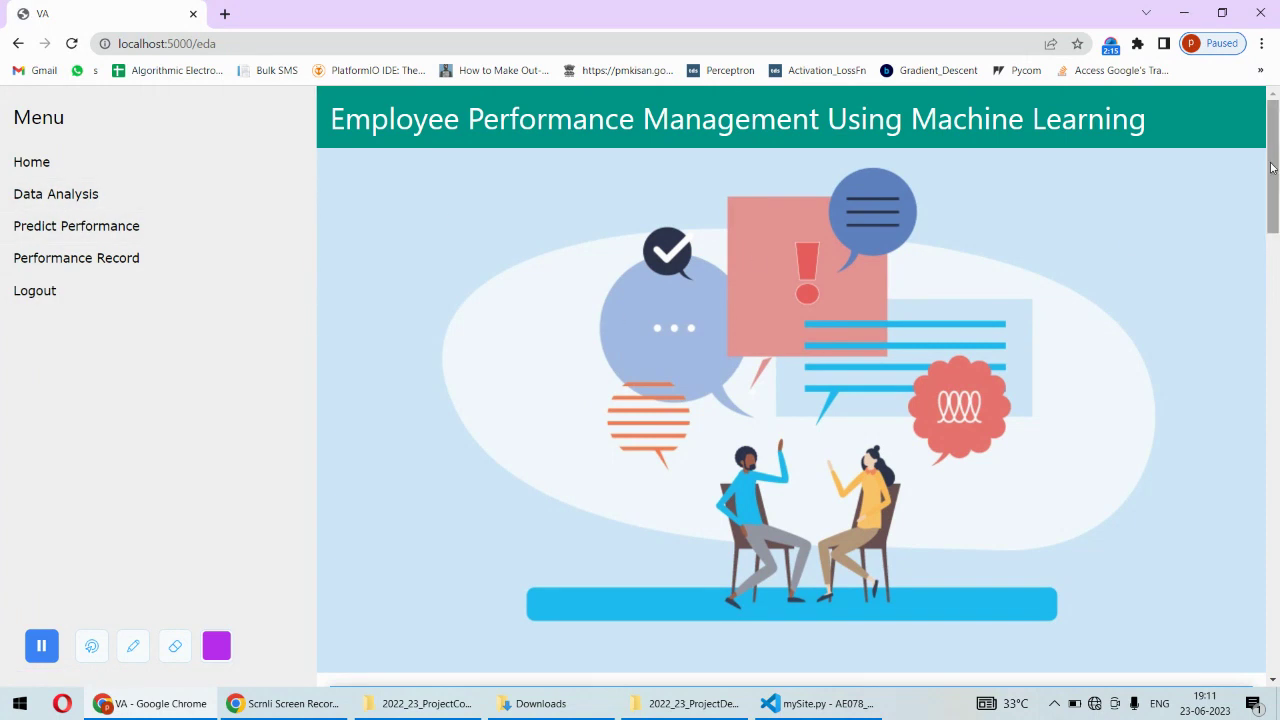
{"action": "left_click_drag", "start_coordinate": [1274, 169], "coordinate": [1276, 299]}
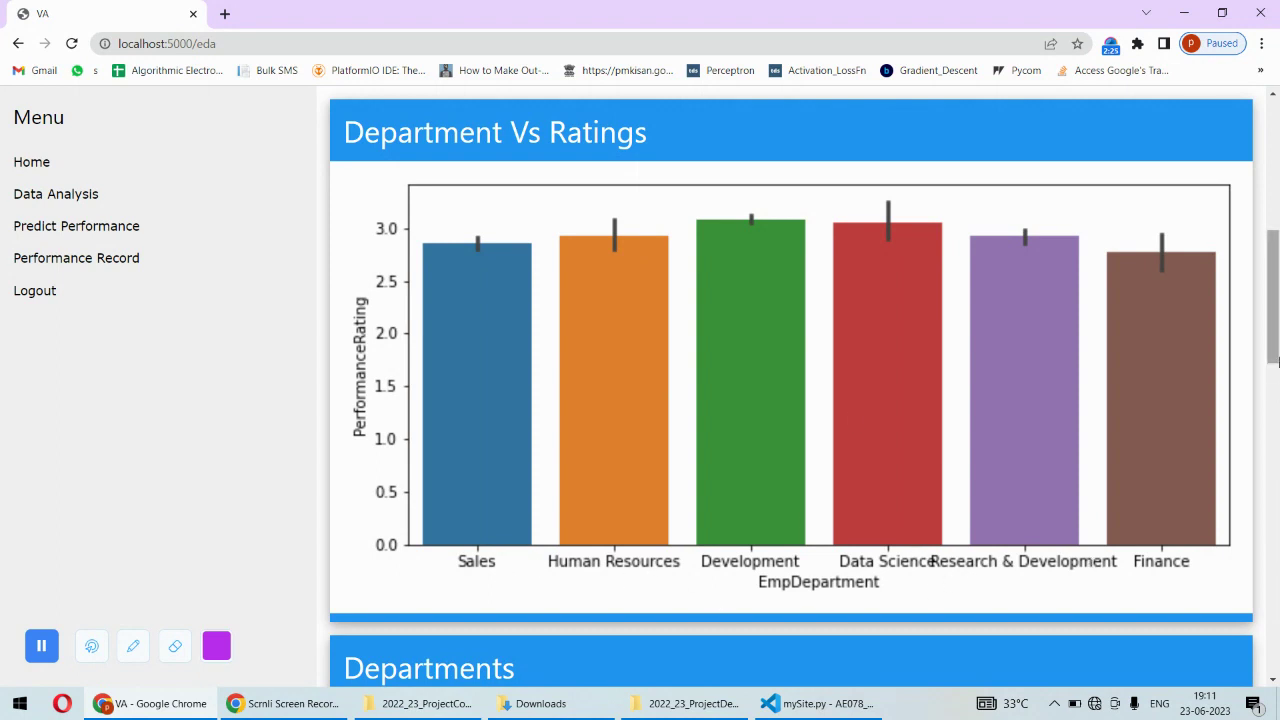
{"action": "left_click_drag", "start_coordinate": [1277, 370], "coordinate": [1266, 474]}
{"action": "scroll", "coordinate": [1267, 458], "scroll_direction": "down", "scroll_amount": 1}
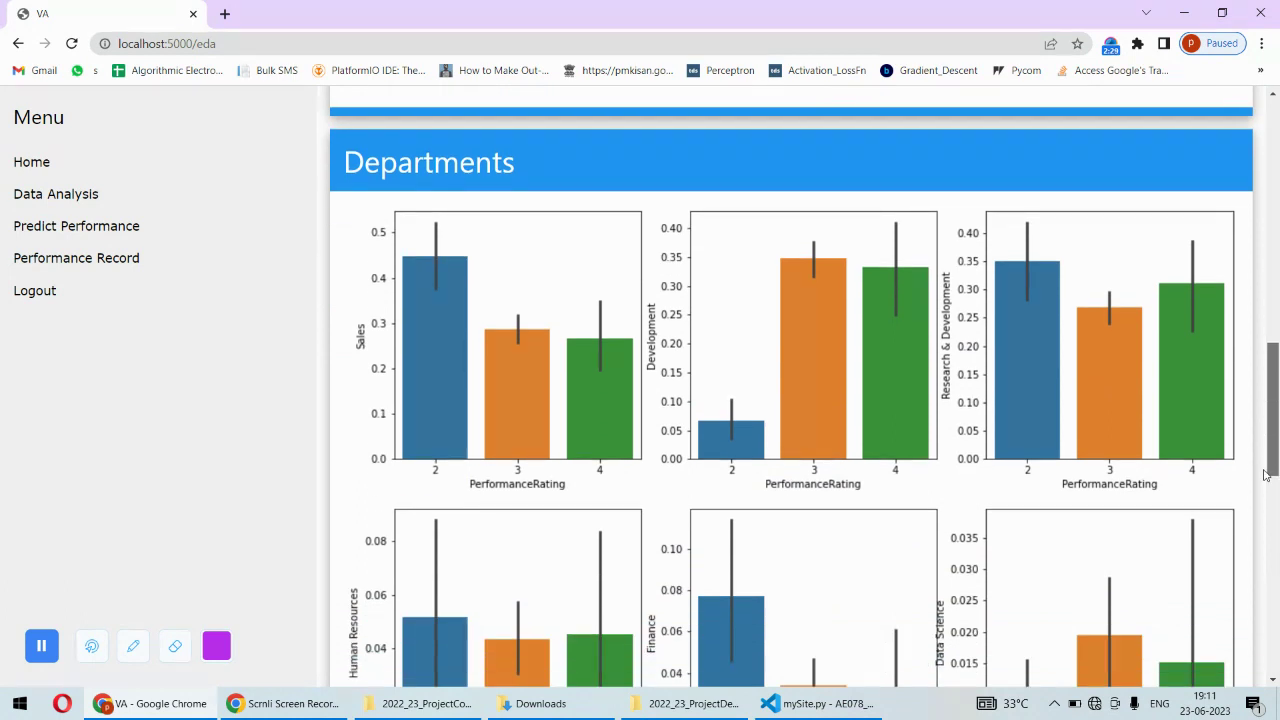
{"action": "left_click_drag", "start_coordinate": [1265, 474], "coordinate": [1266, 481]}
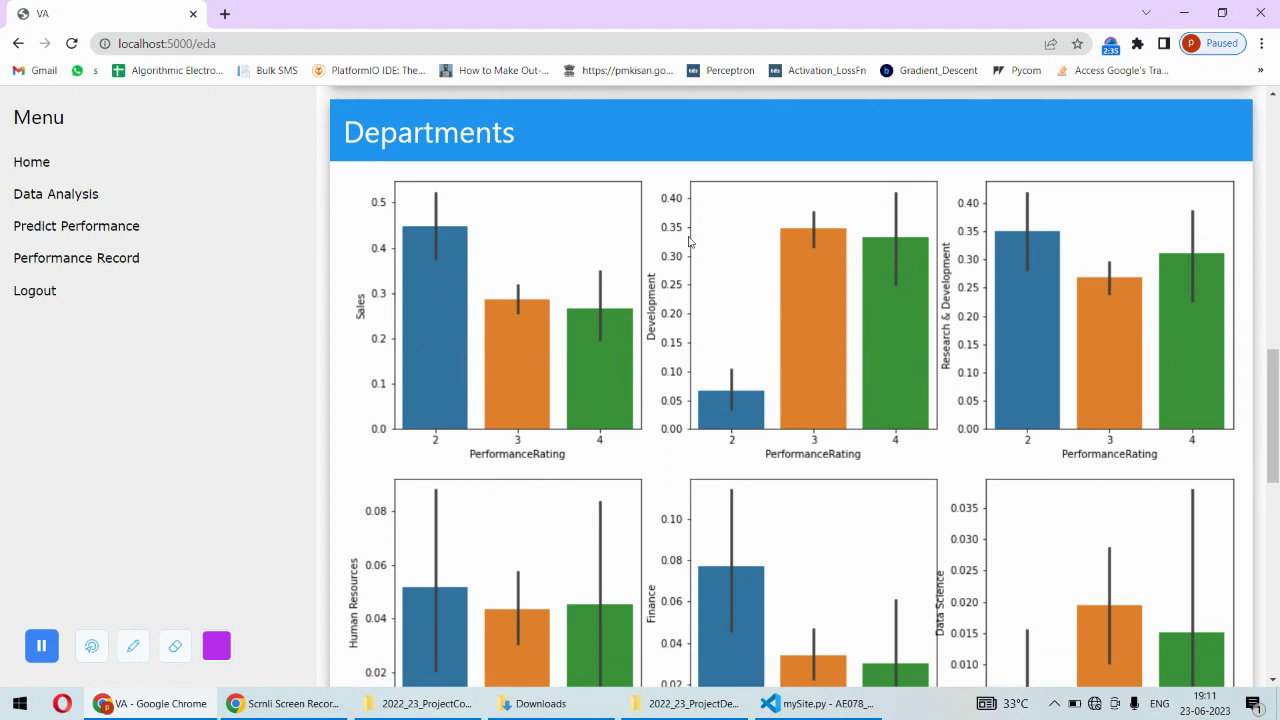
{"action": "left_click_drag", "start_coordinate": [1273, 391], "coordinate": [1176, 97]}
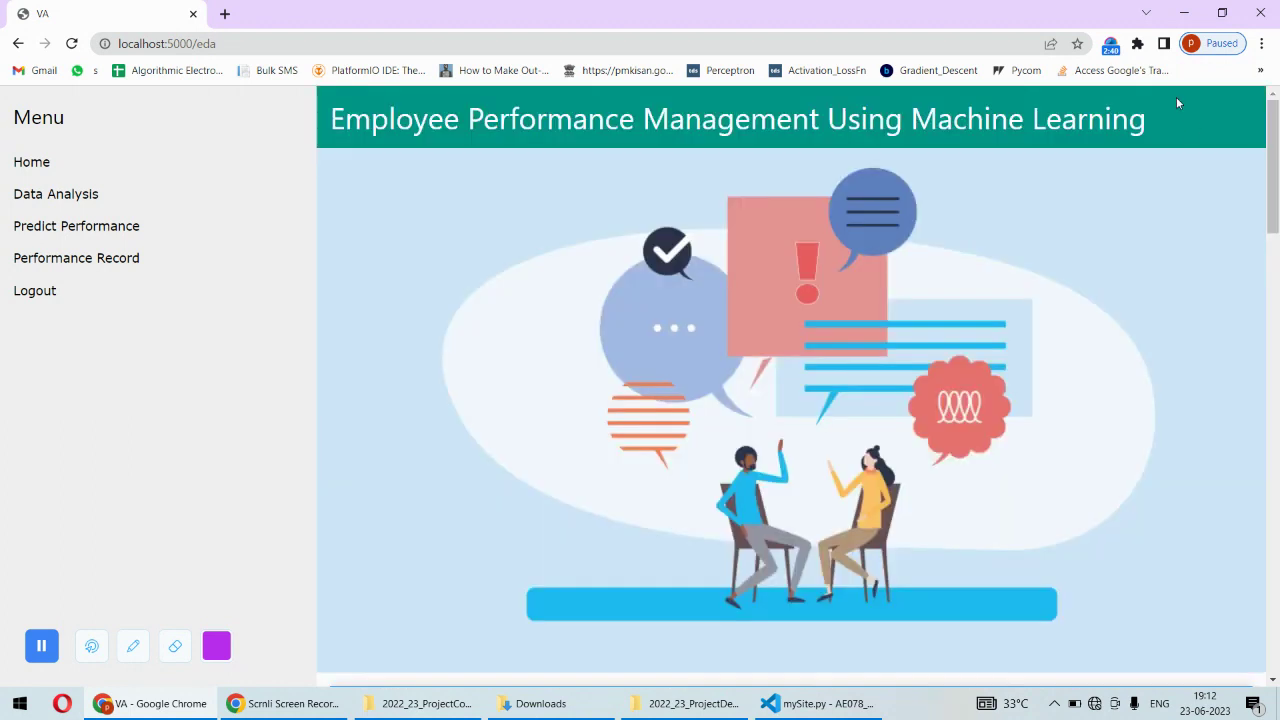
- Open the Predict Performance form and fill the employee's first name from a saved suggestion
{"action": "left_click", "coordinate": [136, 227]}
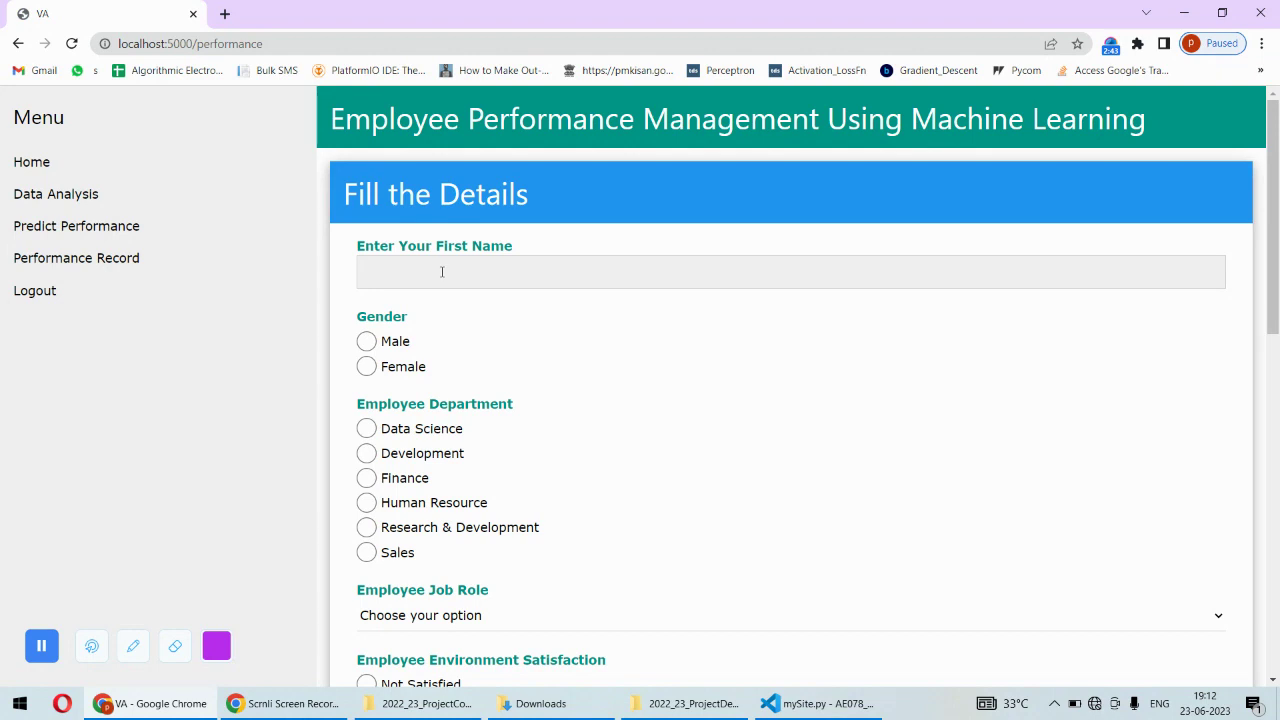
{"action": "left_click", "coordinate": [441, 272]}
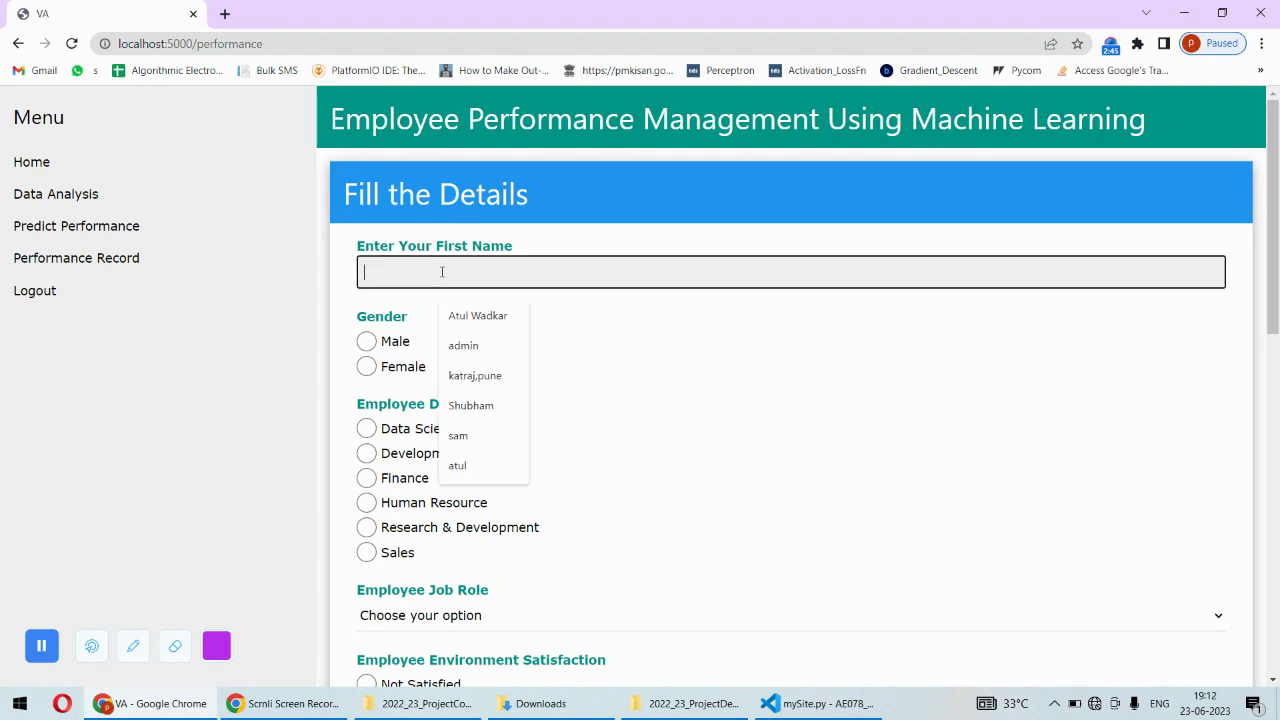
{"action": "left_click", "coordinate": [470, 405]}
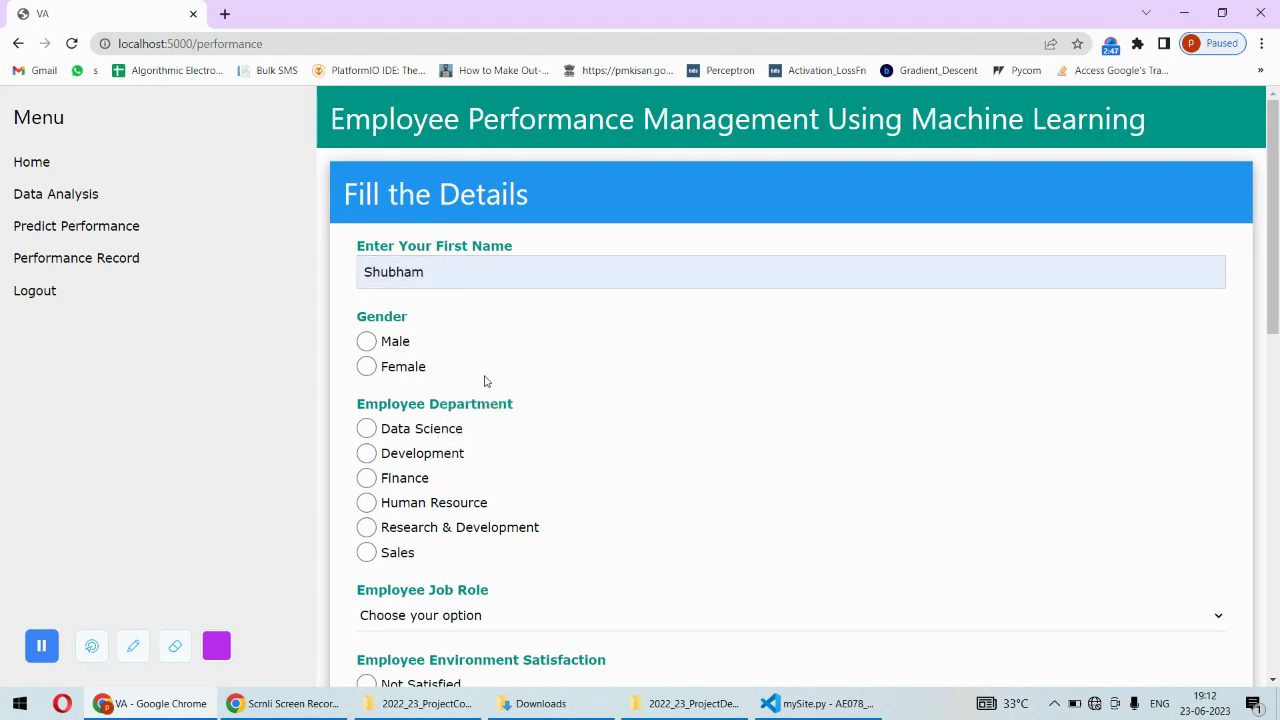
- Set gender Male, department Data Science and job role Sales Representative
{"action": "left_click", "coordinate": [366, 341]}
{"action": "left_click", "coordinate": [365, 429]}
{"action": "left_click", "coordinate": [495, 628]}
{"action": "left_click", "coordinate": [458, 528]}
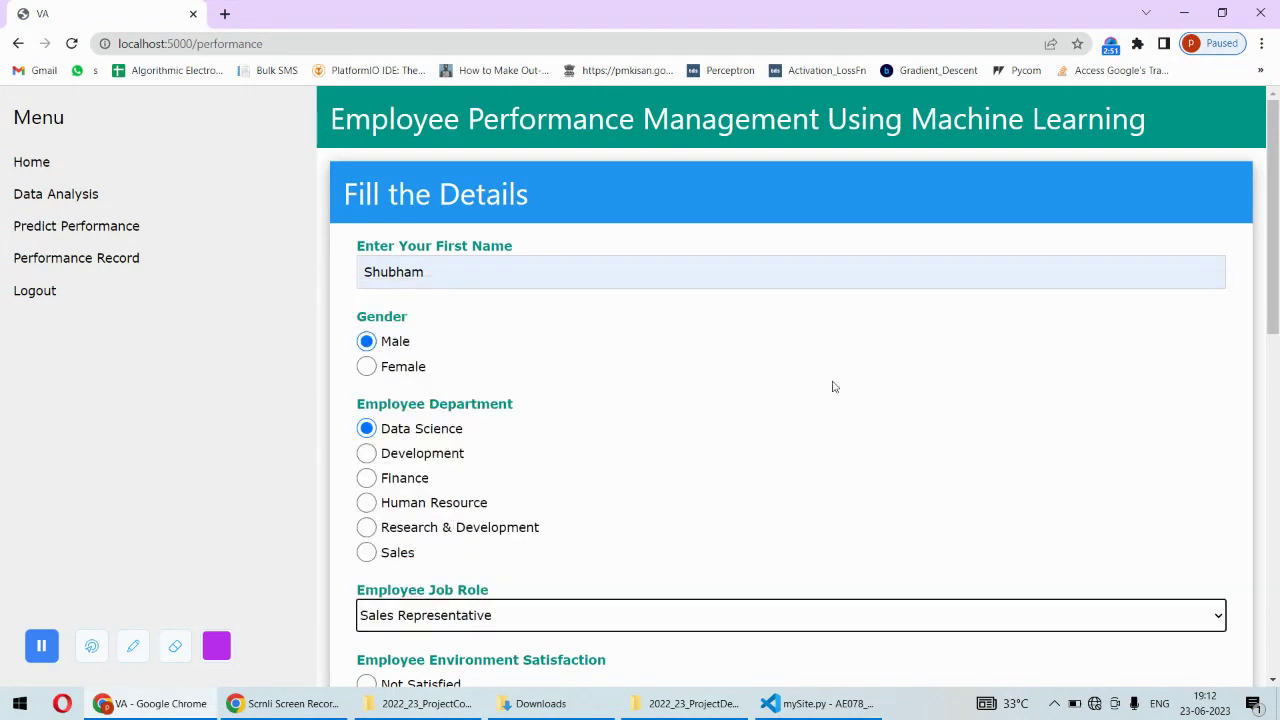
{"action": "scroll", "coordinate": [679, 431], "scroll_direction": "down", "scroll_amount": 2}
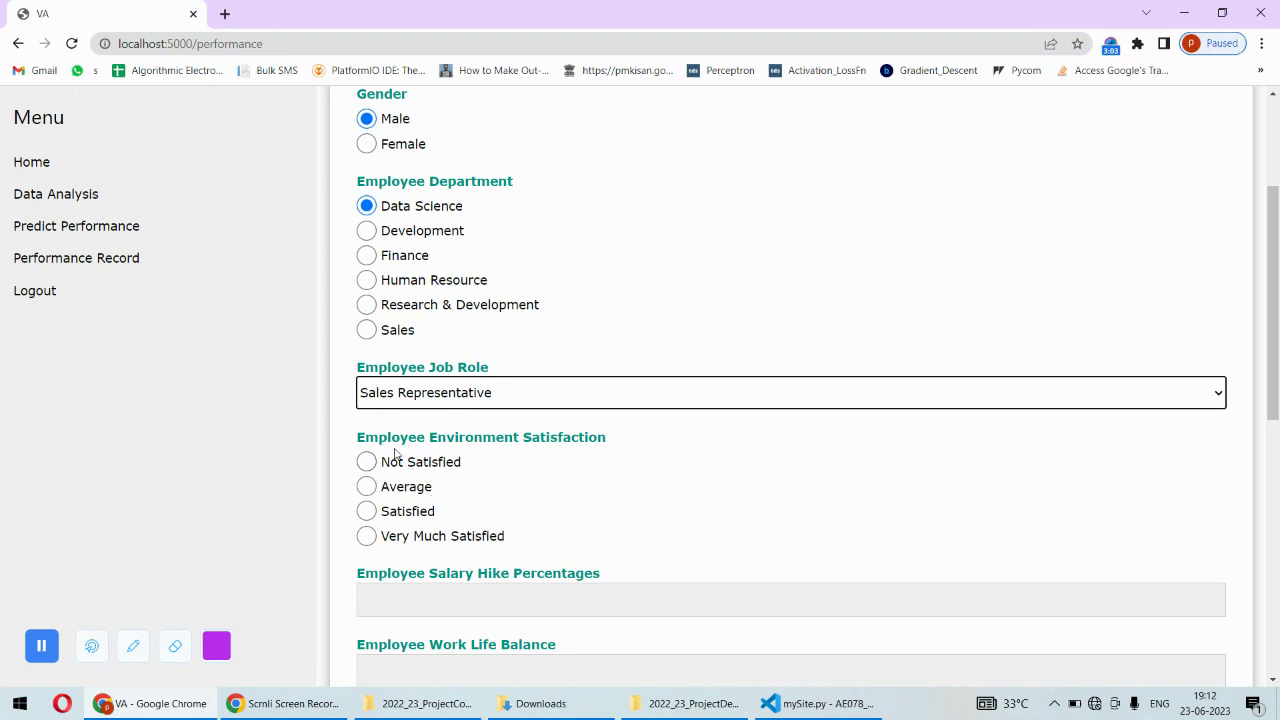
- Set environment satisfaction Average, salary hike 15, work life balance 2 and 10 years at company
{"action": "left_click", "coordinate": [368, 487]}
{"action": "left_click_drag", "start_coordinate": [1272, 268], "coordinate": [1273, 328]}
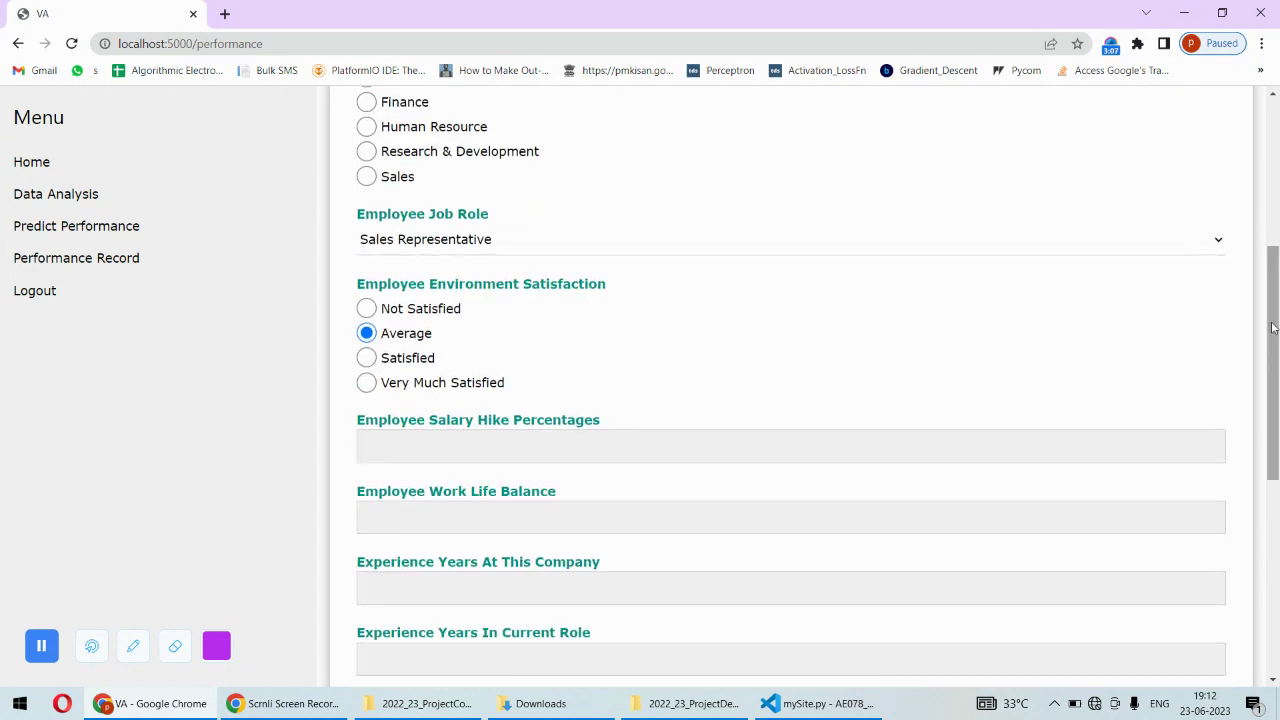
{"action": "left_click", "coordinate": [480, 447]}
{"action": "left_click", "coordinate": [460, 488]}
{"action": "left_click", "coordinate": [412, 522]}
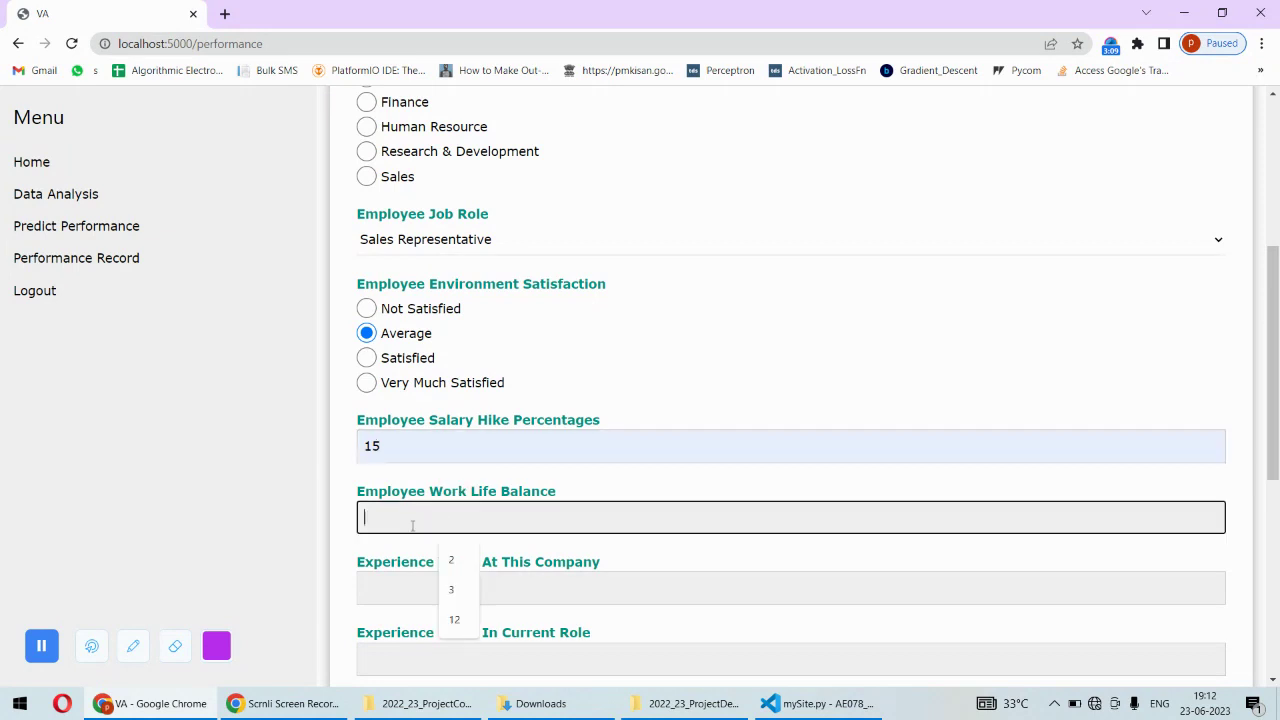
{"action": "left_click", "coordinate": [451, 560]}
{"action": "left_click", "coordinate": [440, 589]}
{"action": "left_click", "coordinate": [447, 631]}
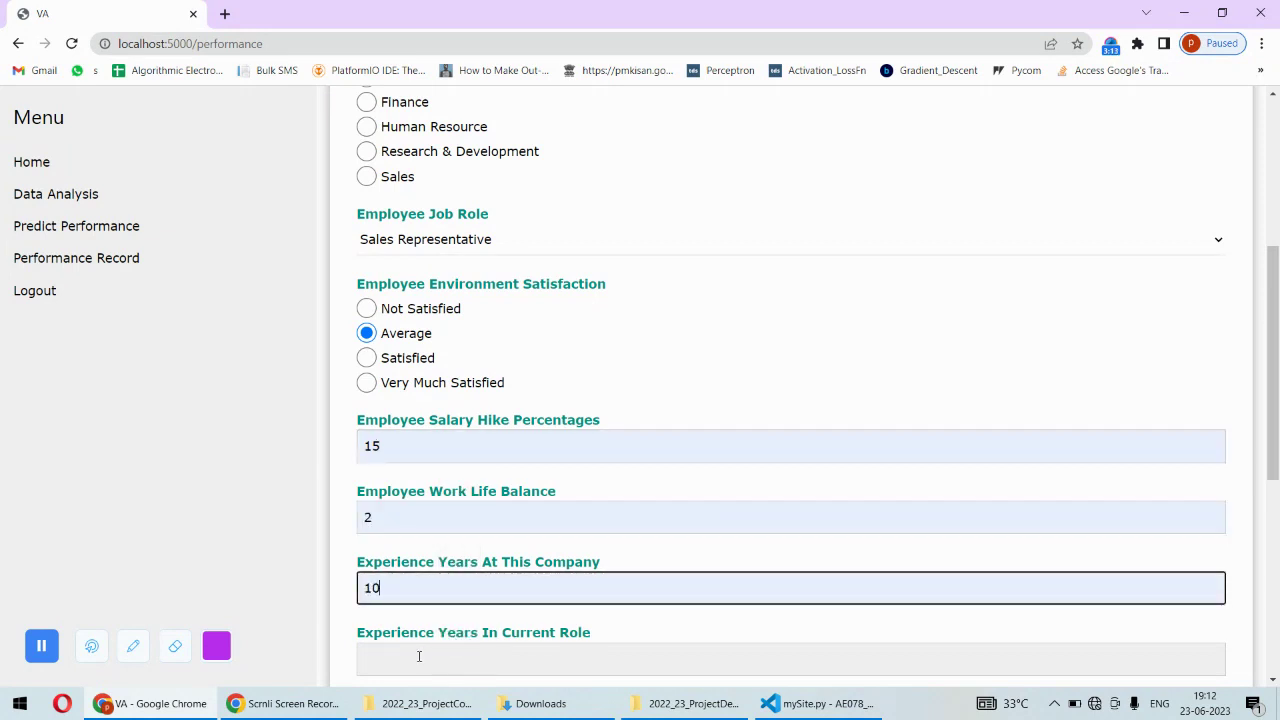
- Fill years in current role, since last promotion and with current manager, each as 2
{"action": "left_click", "coordinate": [417, 657]}
{"action": "left_click", "coordinate": [451, 587]}
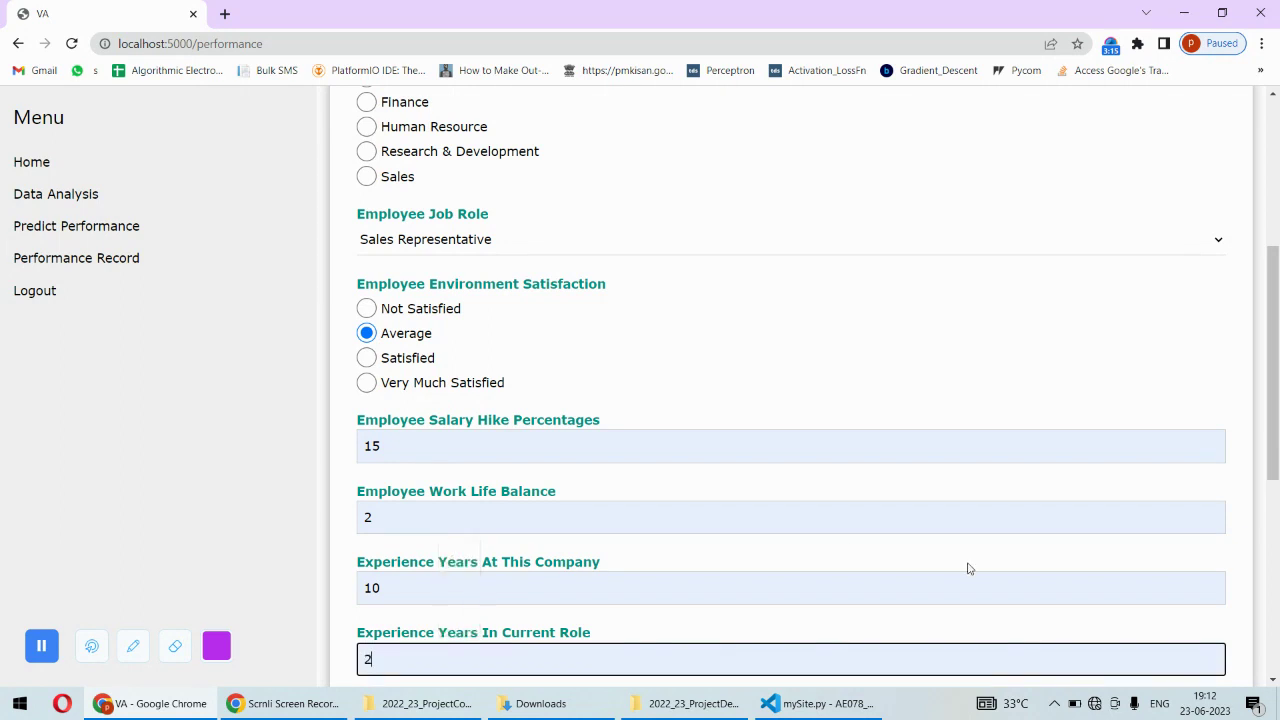
{"action": "scroll", "coordinate": [1275, 502], "scroll_direction": "down", "scroll_amount": 2}
{"action": "left_click", "coordinate": [389, 489]}
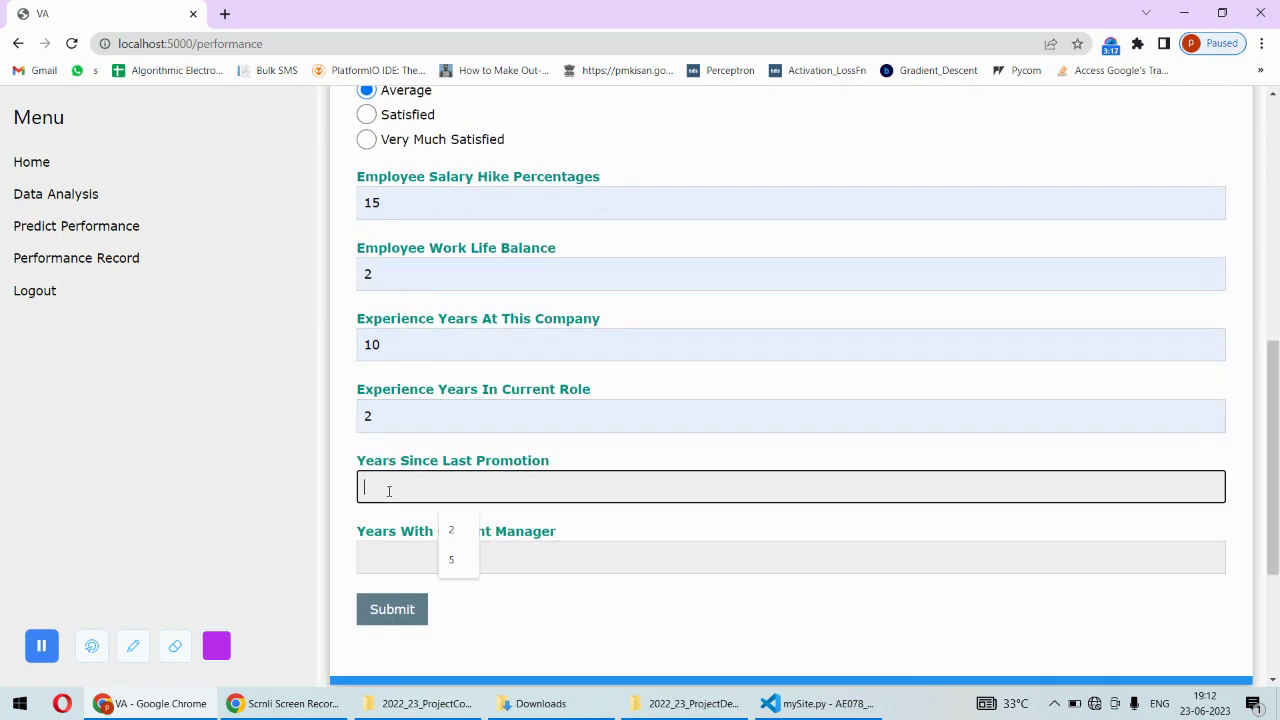
{"action": "left_click", "coordinate": [452, 538]}
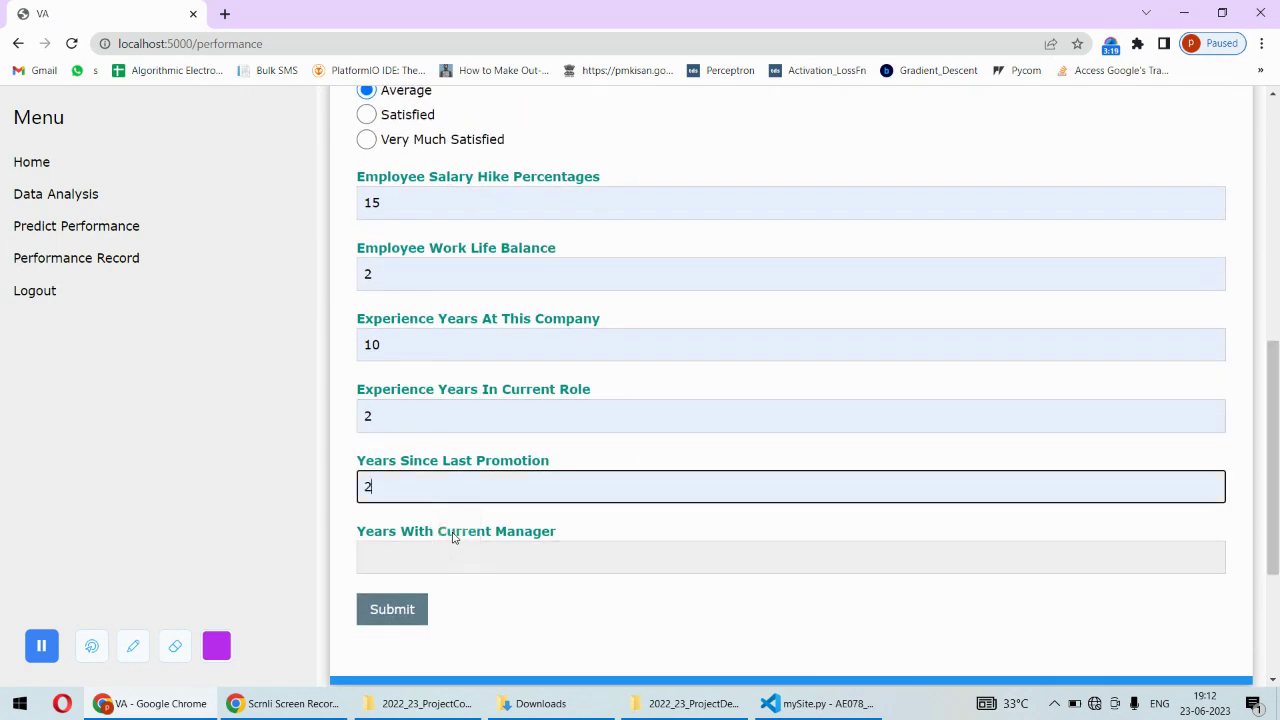
{"action": "left_click", "coordinate": [365, 558]}
{"action": "left_click", "coordinate": [451, 630]}
{"action": "left_click", "coordinate": [611, 597]}
{"action": "left_click_drag", "start_coordinate": [1274, 377], "coordinate": [1276, 470]}
- Submit the details and highlight the resulting 'Performance Rating 3, Appraisal: Yes' line
{"action": "left_click", "coordinate": [409, 360]}
{"action": "left_click_drag", "start_coordinate": [1276, 217], "coordinate": [1276, 559]}
{"action": "left_click_drag", "start_coordinate": [350, 528], "coordinate": [343, 528]}
{"action": "left_click_drag", "start_coordinate": [457, 535], "coordinate": [328, 533]}
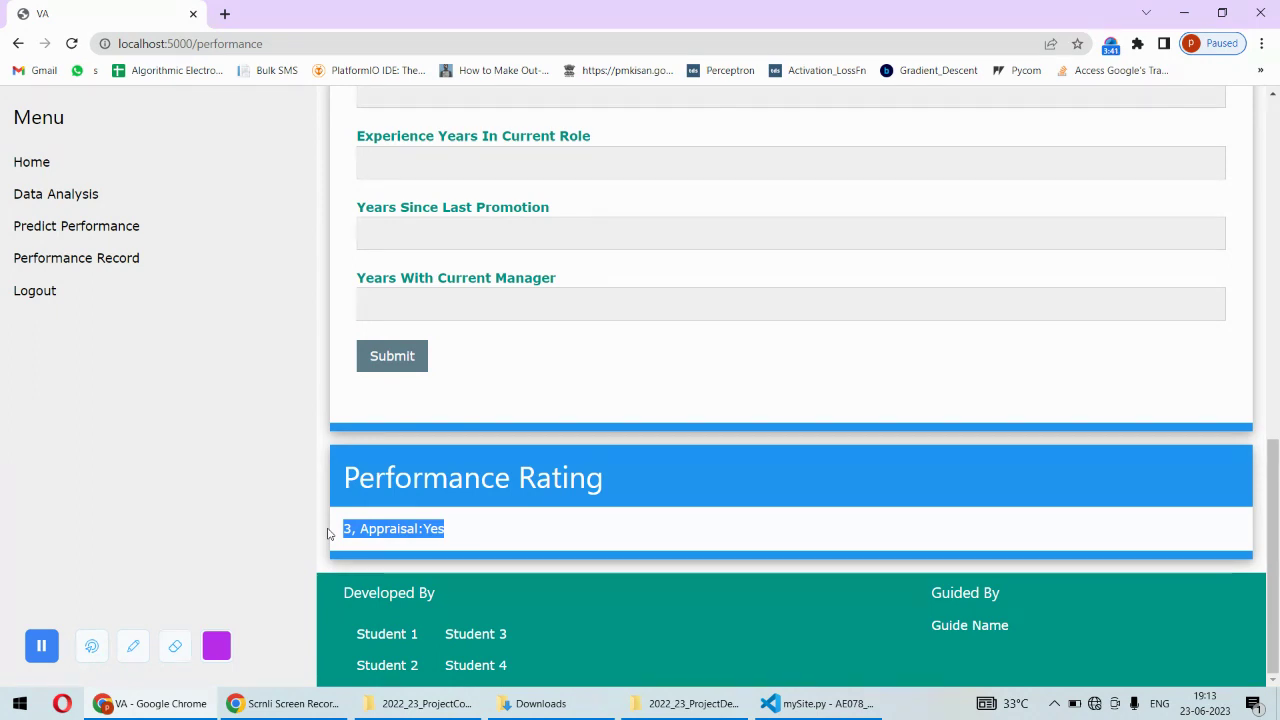
{"action": "left_click", "coordinate": [464, 540]}
{"action": "left_click_drag", "start_coordinate": [456, 536], "coordinate": [340, 532]}
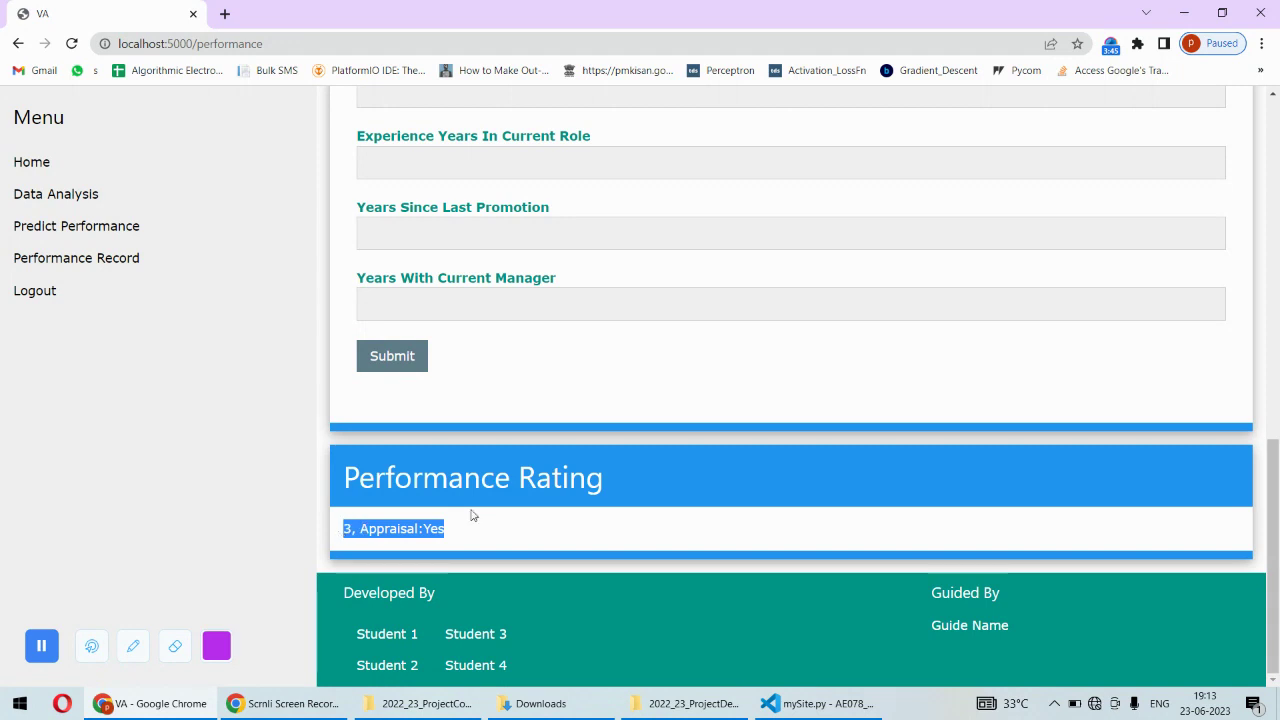
{"action": "left_click", "coordinate": [494, 532]}
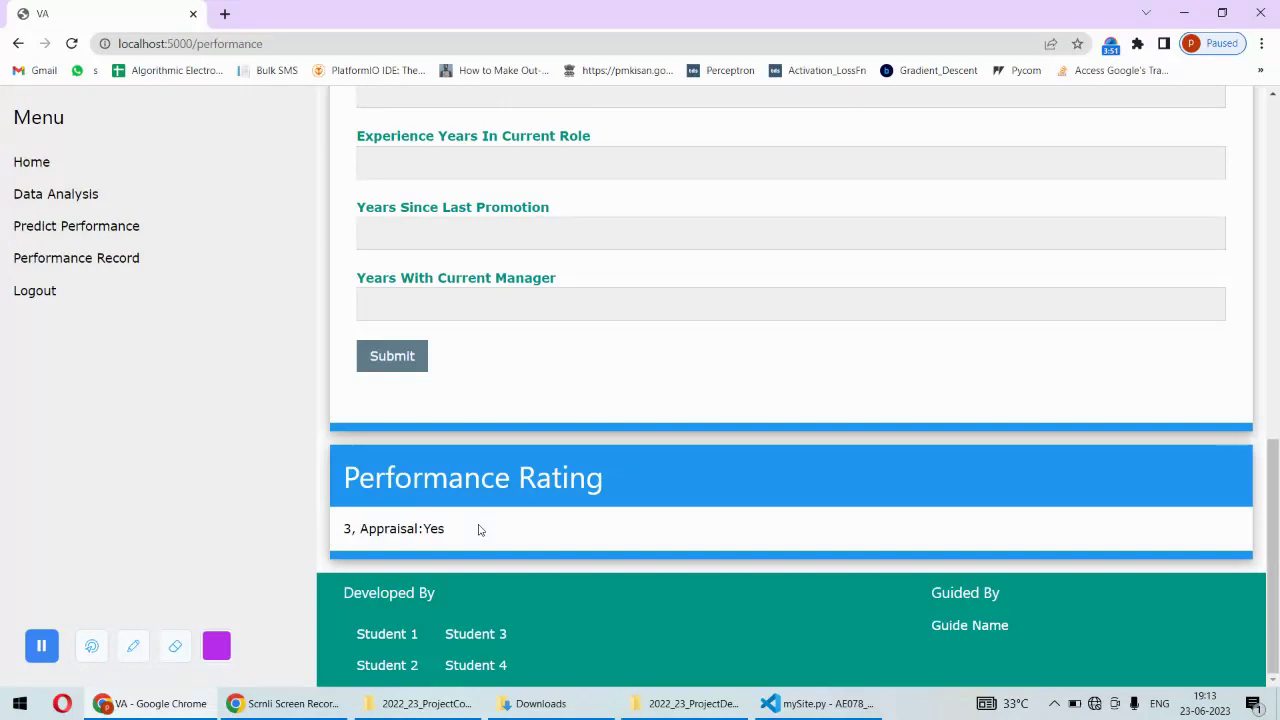
{"action": "left_click_drag", "start_coordinate": [475, 530], "coordinate": [338, 532]}
{"action": "left_click", "coordinate": [511, 537]}
- Open Performance Record and highlight the newest entry, dated 23/06/2023 19:12:50 with rating 3
{"action": "left_click", "coordinate": [127, 265]}
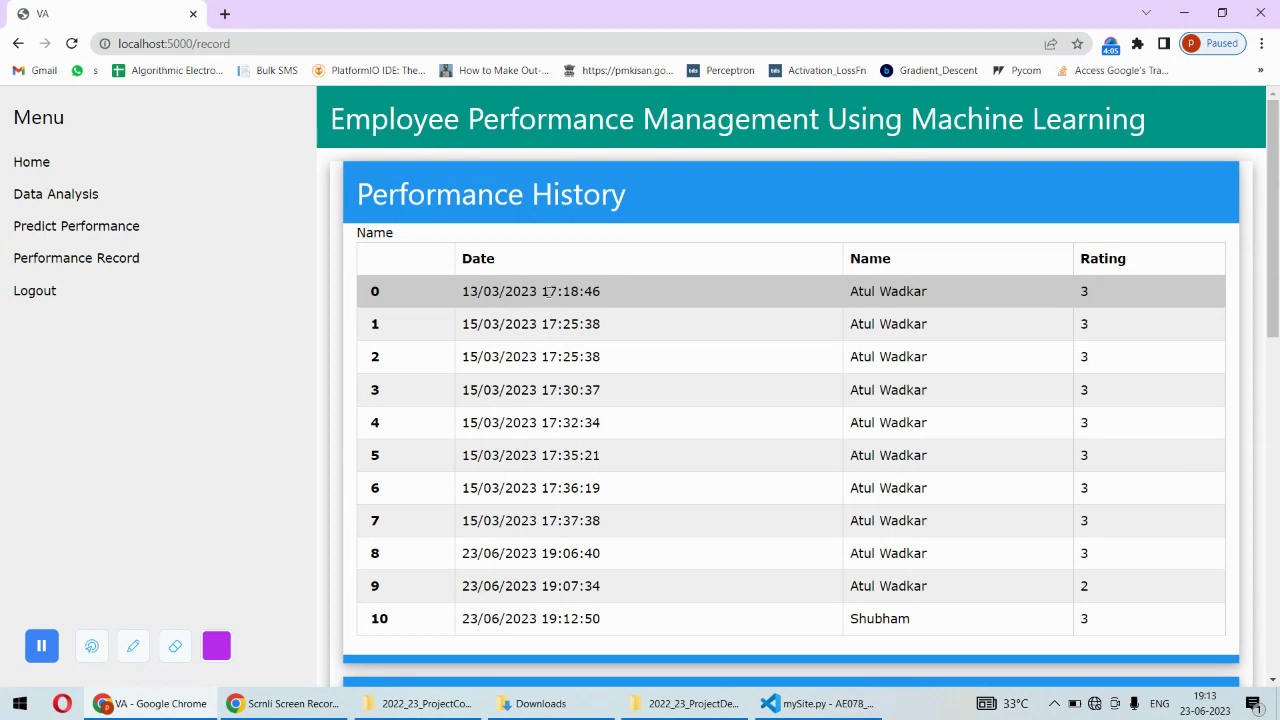
{"action": "left_click_drag", "start_coordinate": [610, 291], "coordinate": [440, 302]}
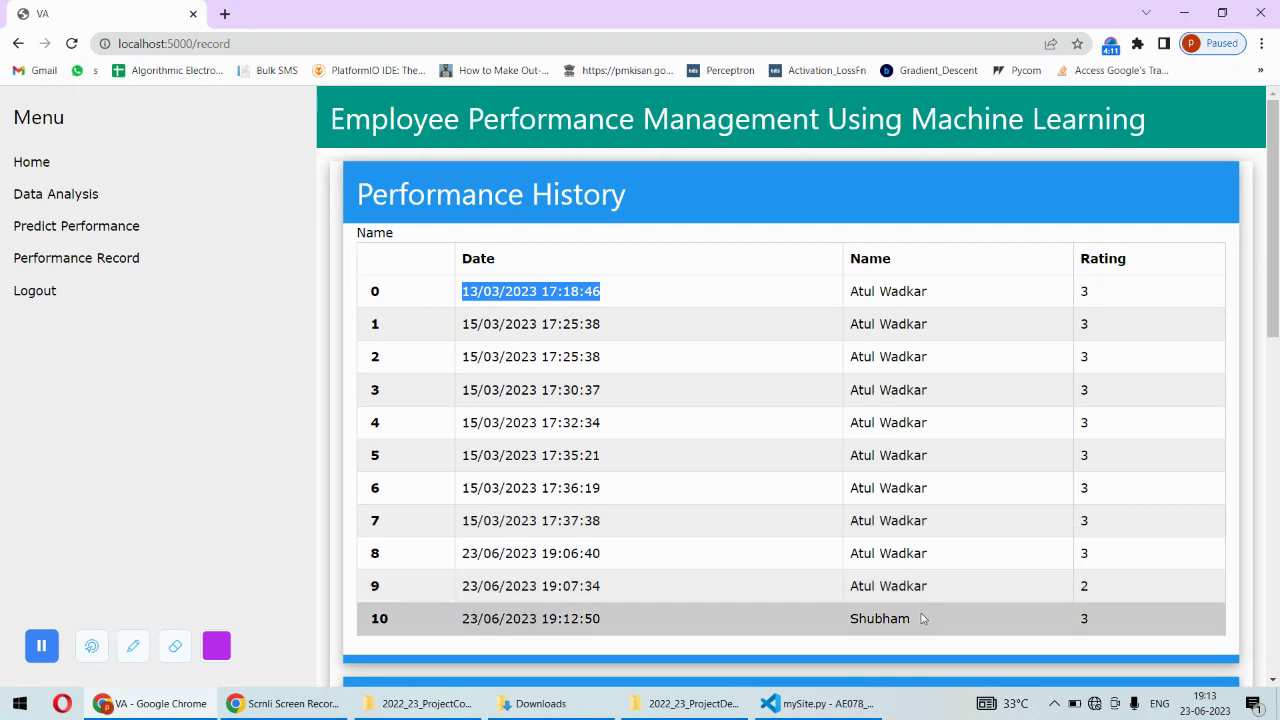
{"action": "left_click_drag", "start_coordinate": [918, 617], "coordinate": [1134, 628]}
{"action": "left_click", "coordinate": [627, 620]}
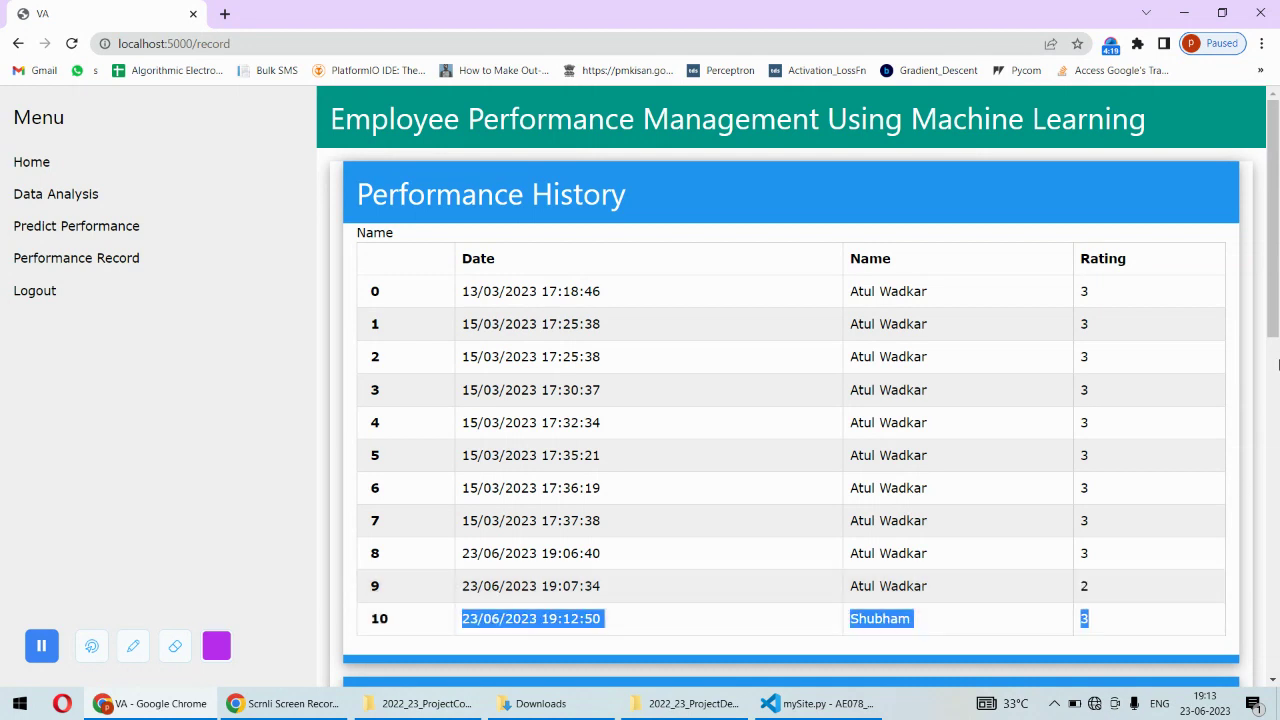
{"action": "left_click_drag", "start_coordinate": [1272, 300], "coordinate": [1245, 440]}
{"action": "scroll", "coordinate": [1245, 440], "scroll_direction": "up", "scroll_amount": 5}
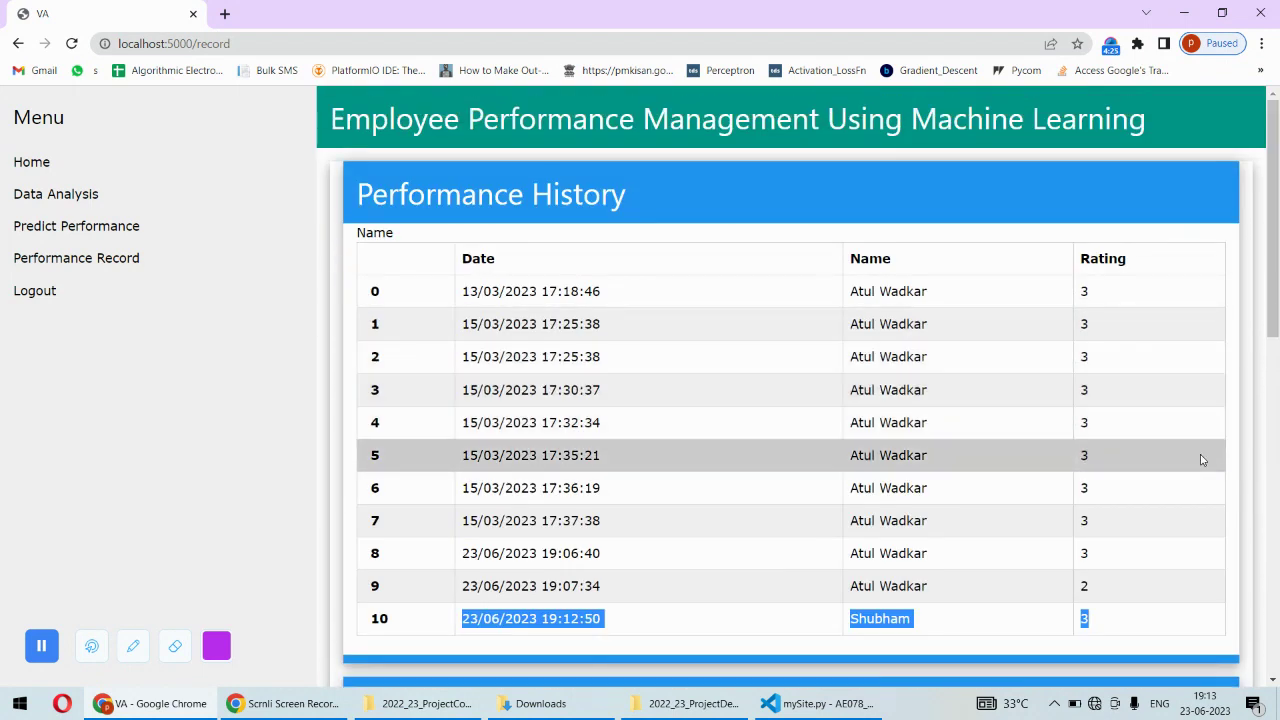
{"action": "left_click", "coordinate": [762, 187]}
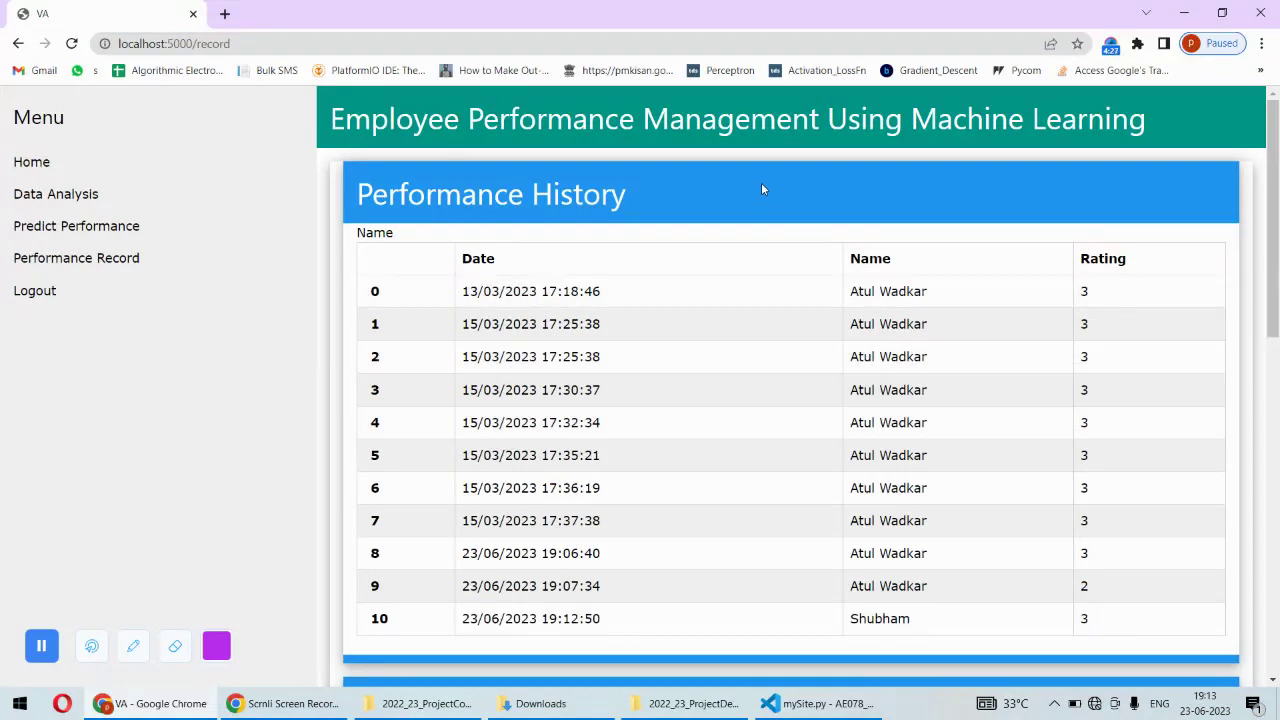